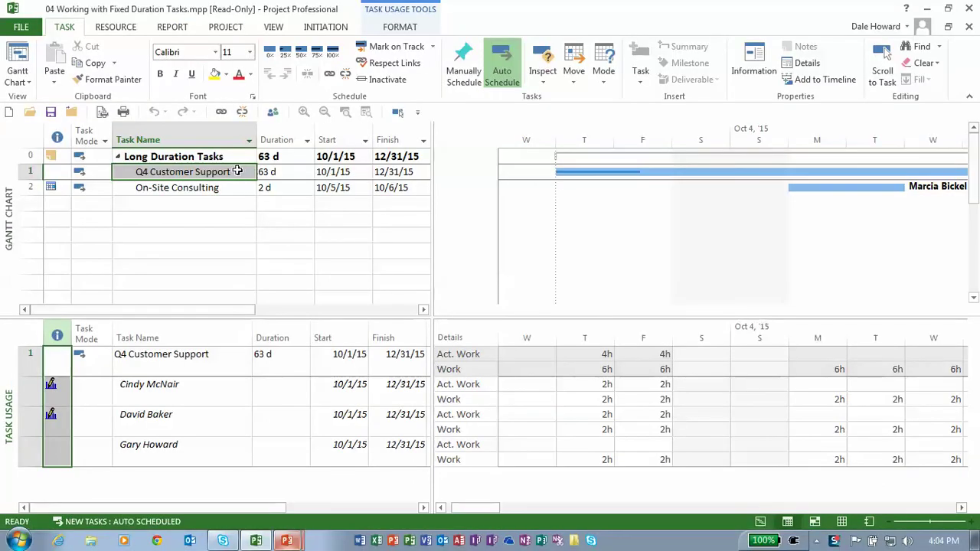
Step: Enter 2h of Friday actual work for Q4 Customer Support's third assignee in Task Usage
click(237, 172)
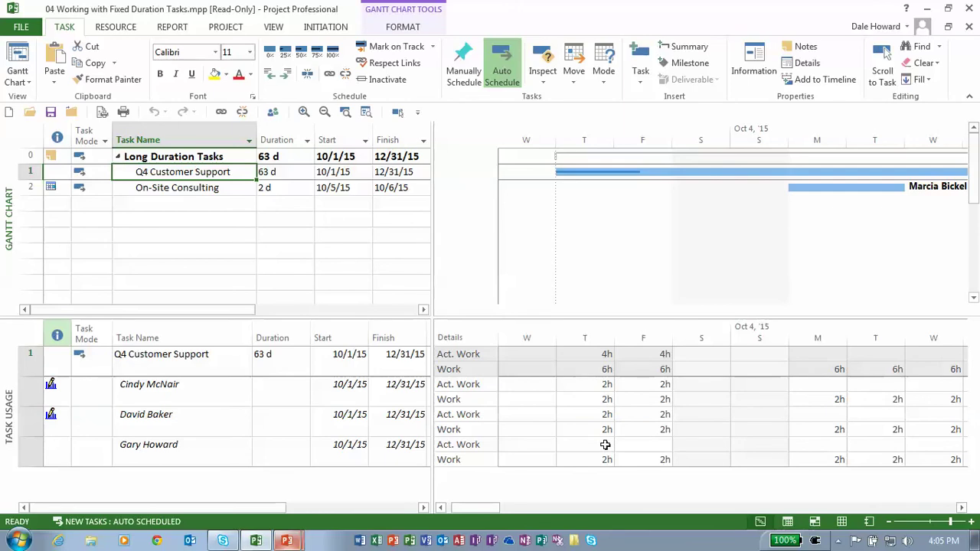
click(604, 444)
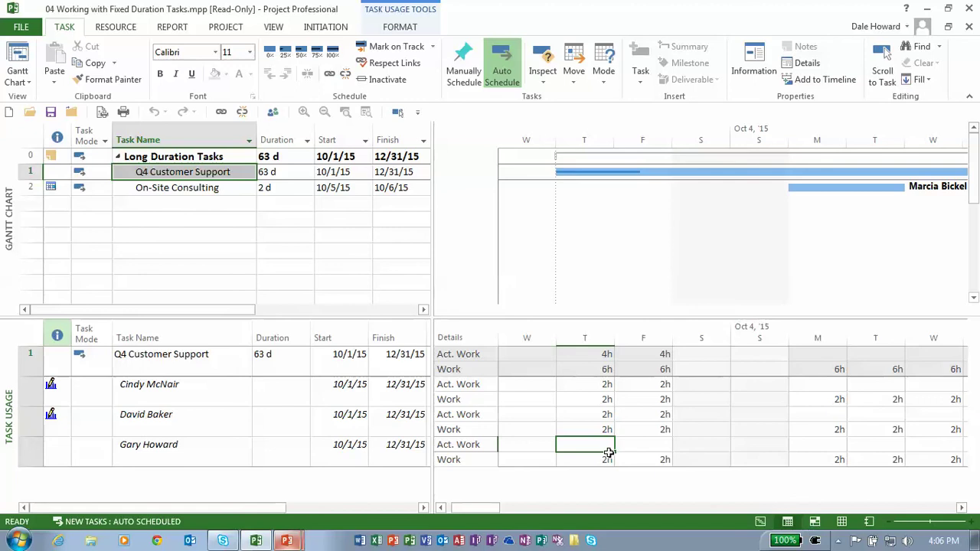
click(654, 444)
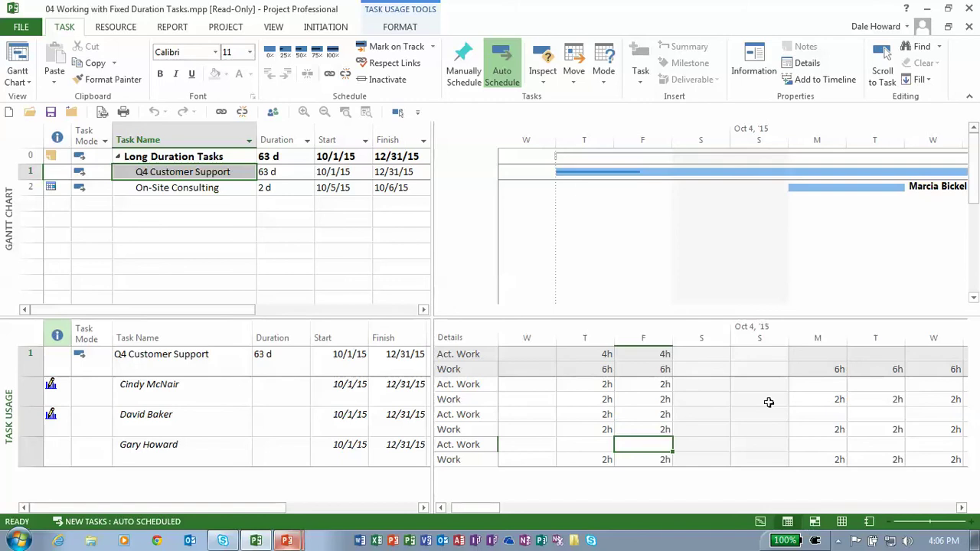
text(2)
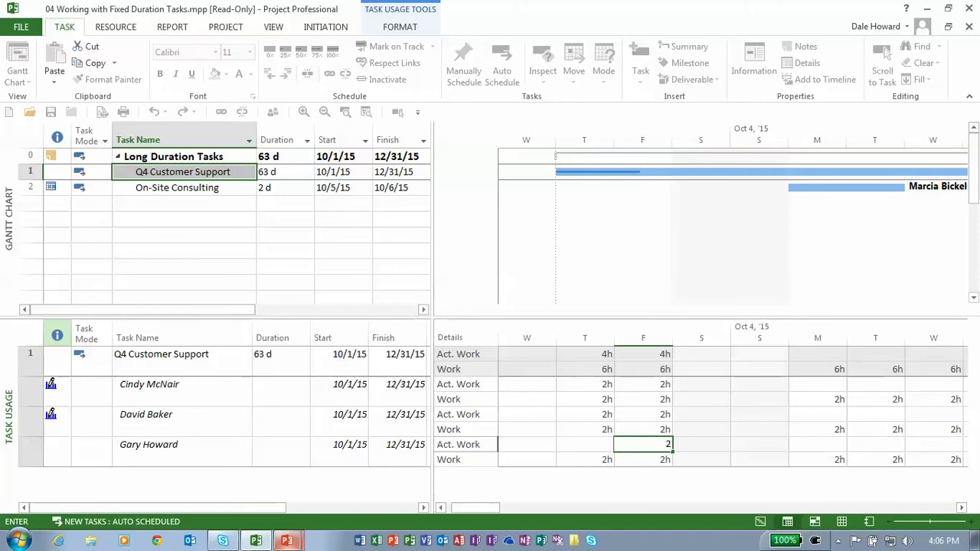
key(Tab)
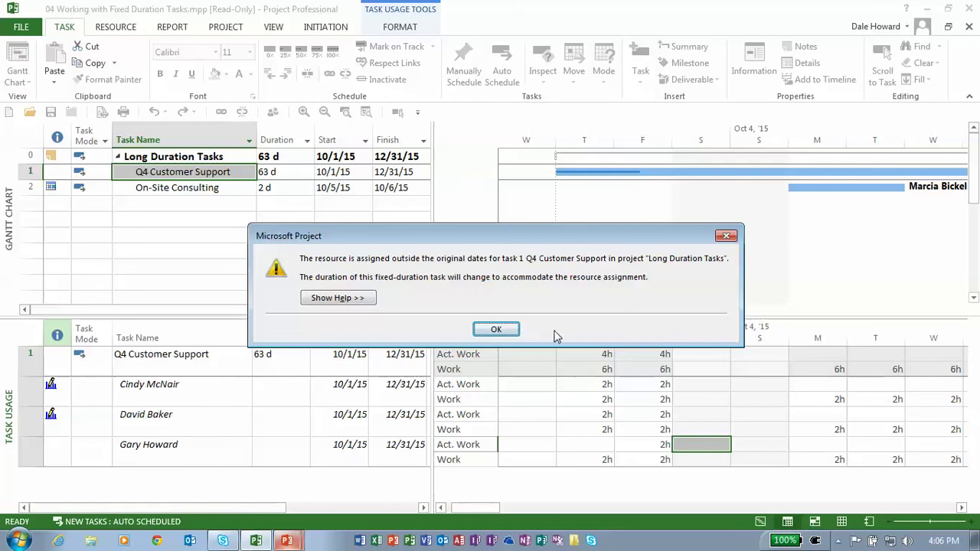
Step: Accept the warning, then check task 1's new 64-day duration and 1/1/16 finish
click(496, 331)
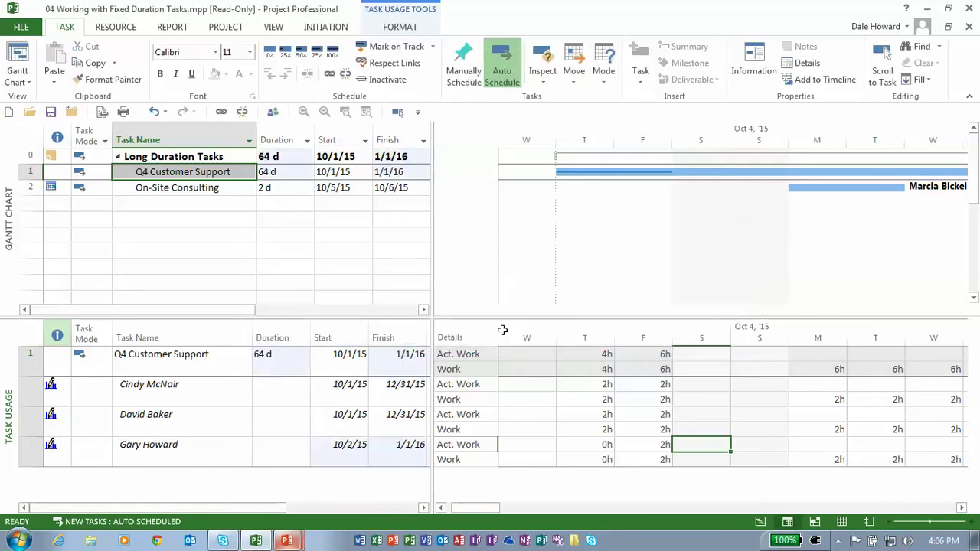
click(293, 173)
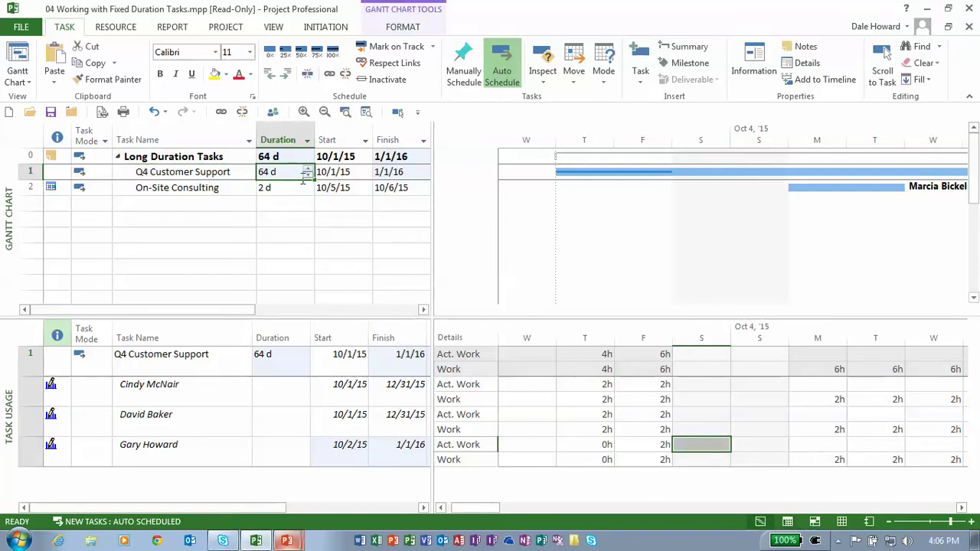
click(393, 172)
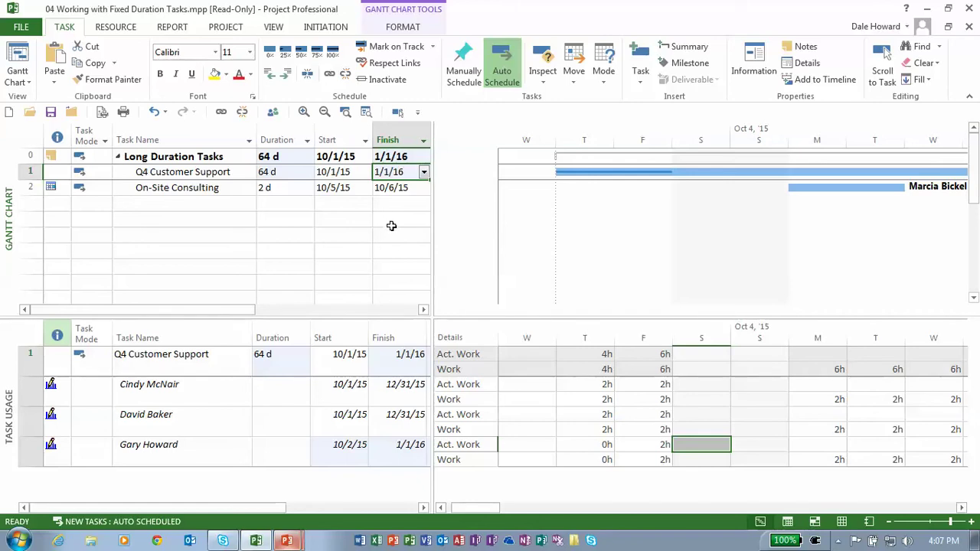
Step: Close the Task Usage pane, switch to the Resource Sheet, and open the first resource's Information
double_click(524, 316)
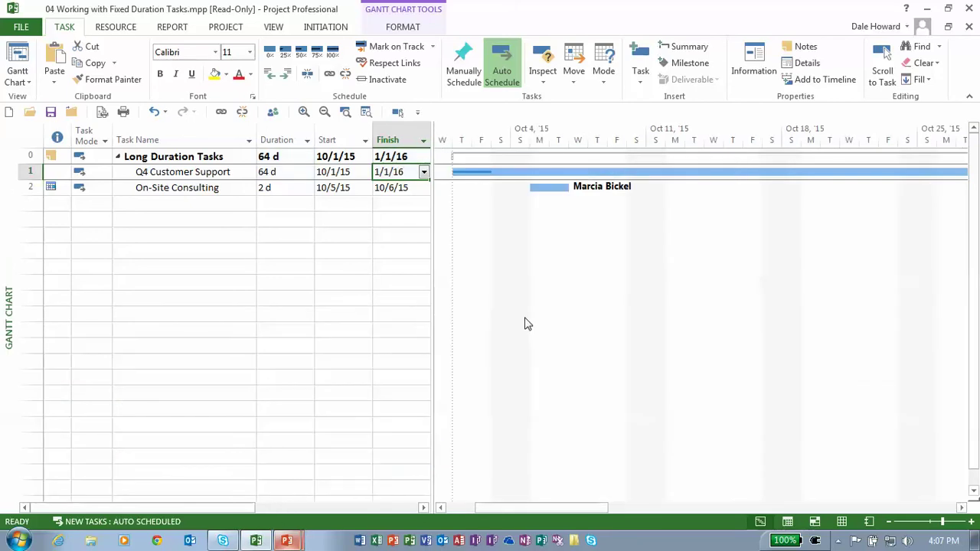
click(273, 29)
click(247, 66)
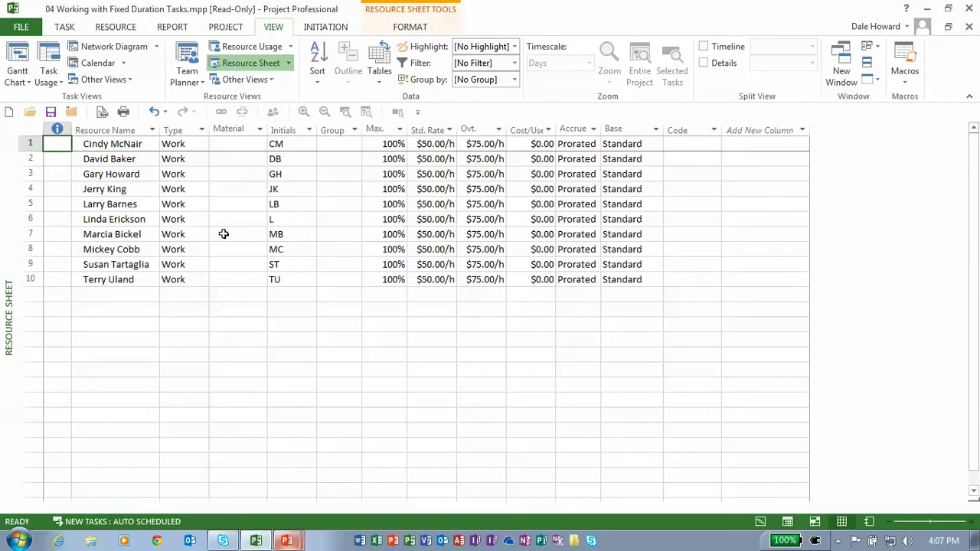
right_click(137, 144)
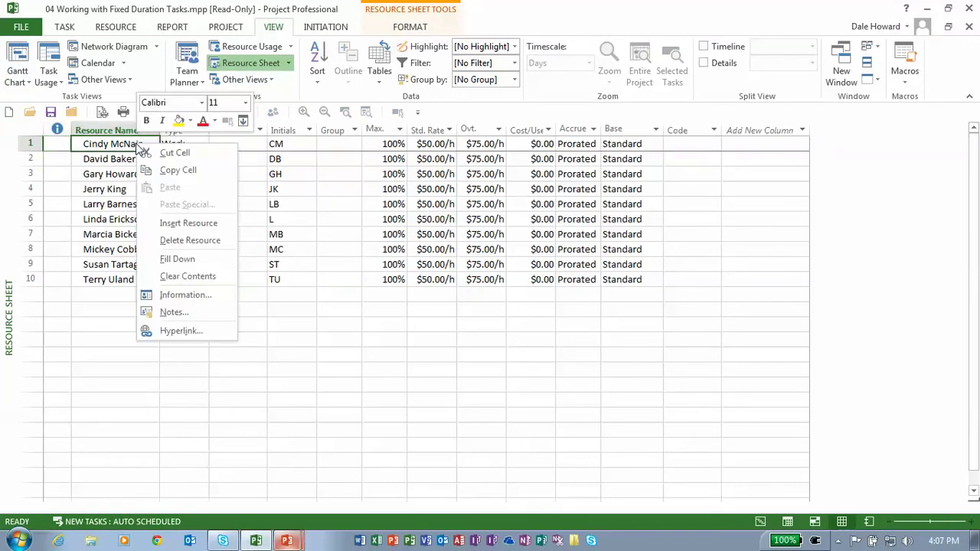
click(219, 288)
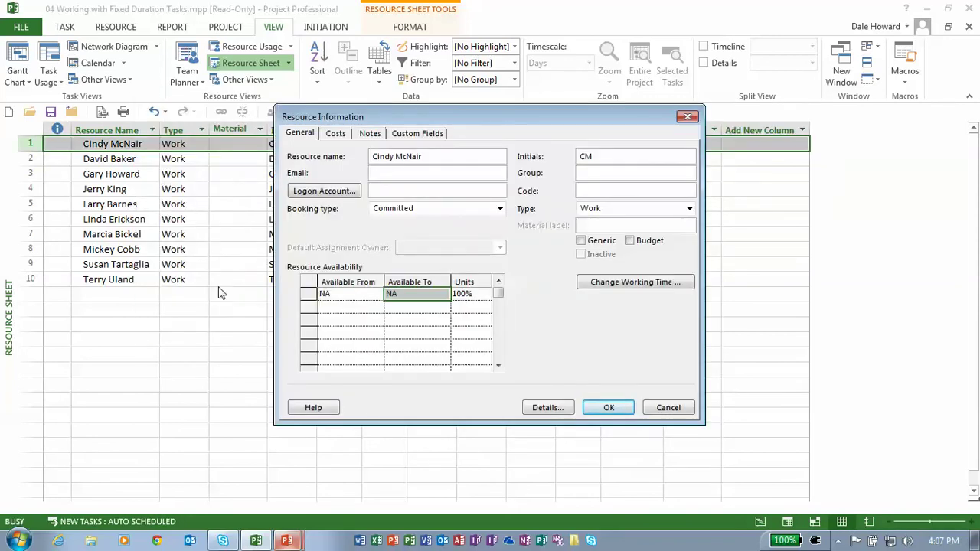
Step: In Change Working Time, mark November 23–25, 2015 as a nonworking 'Vacation' exception
click(658, 285)
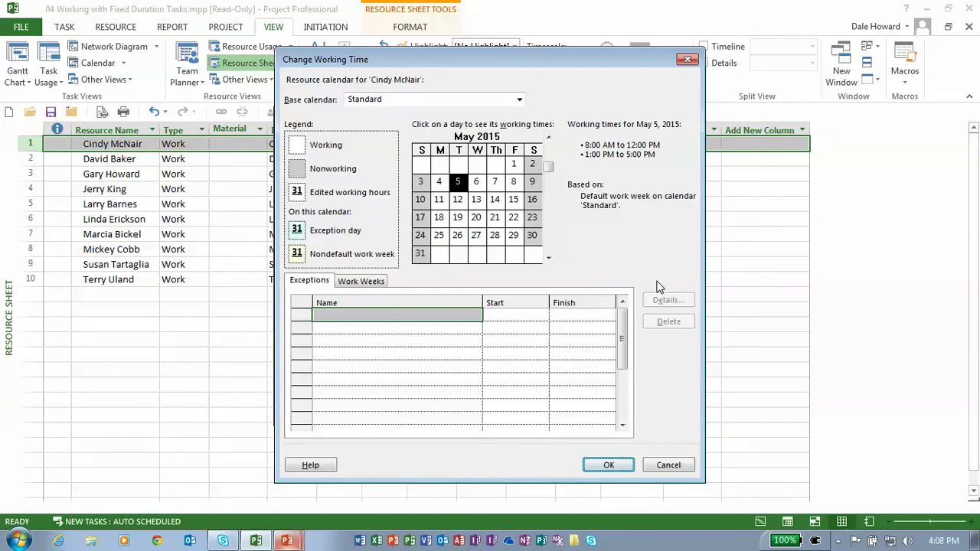
click(549, 258)
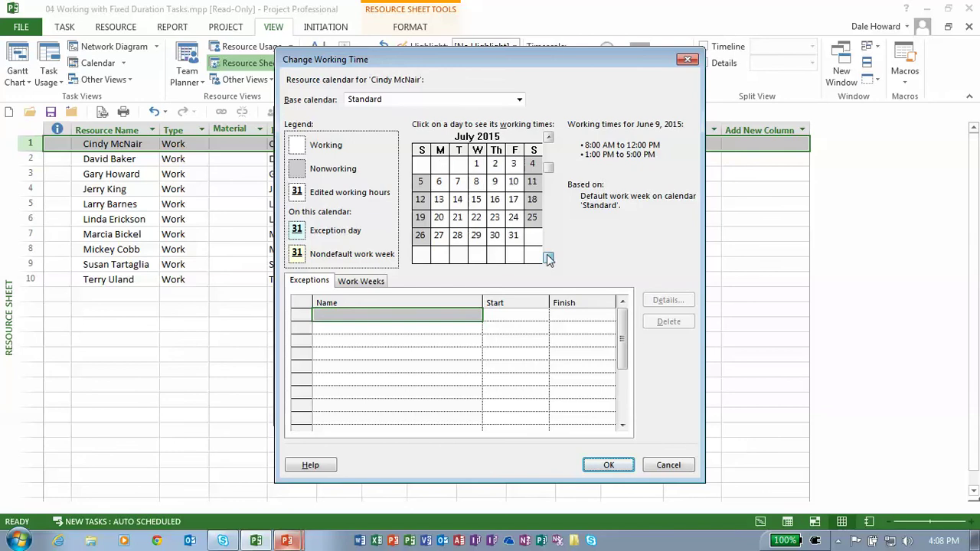
click(549, 257)
click(548, 257)
click(549, 258)
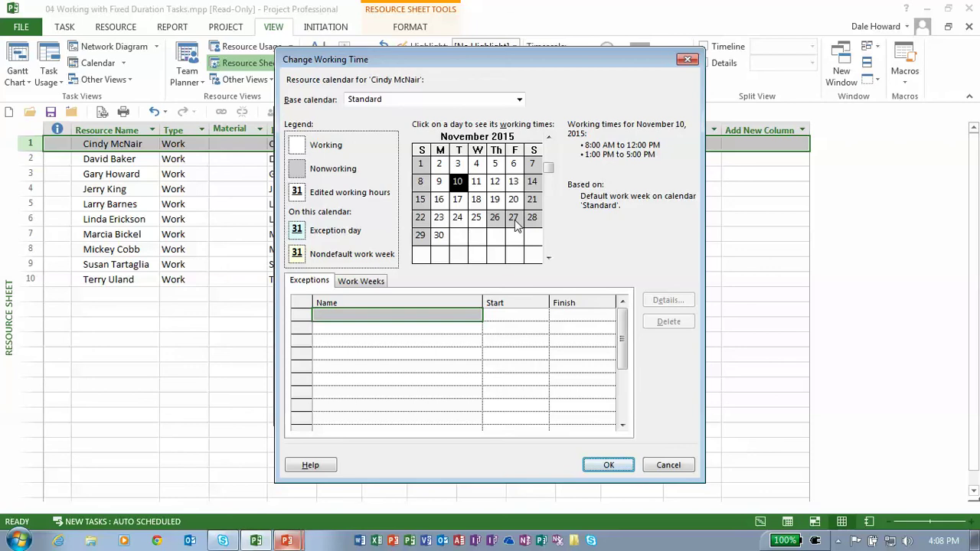
click(440, 220)
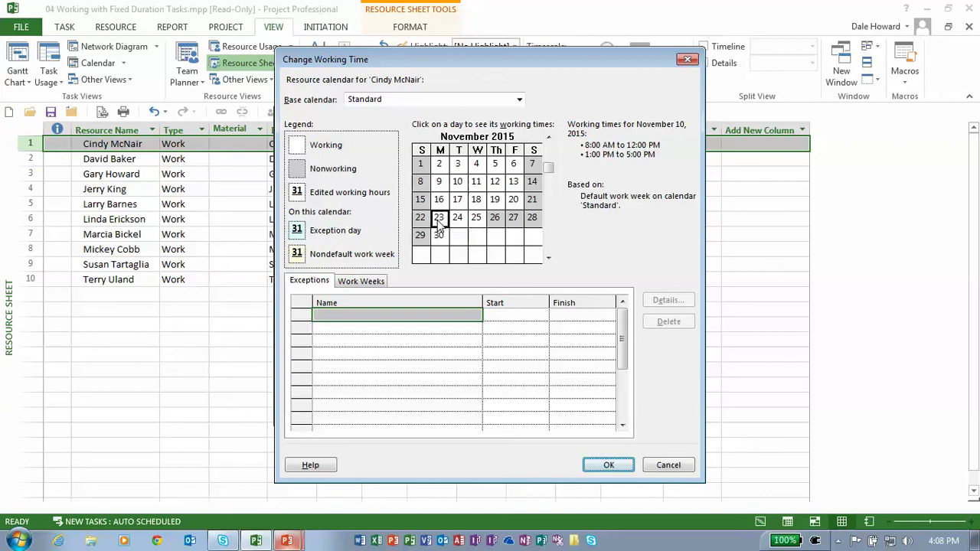
drag(440, 221, 475, 221)
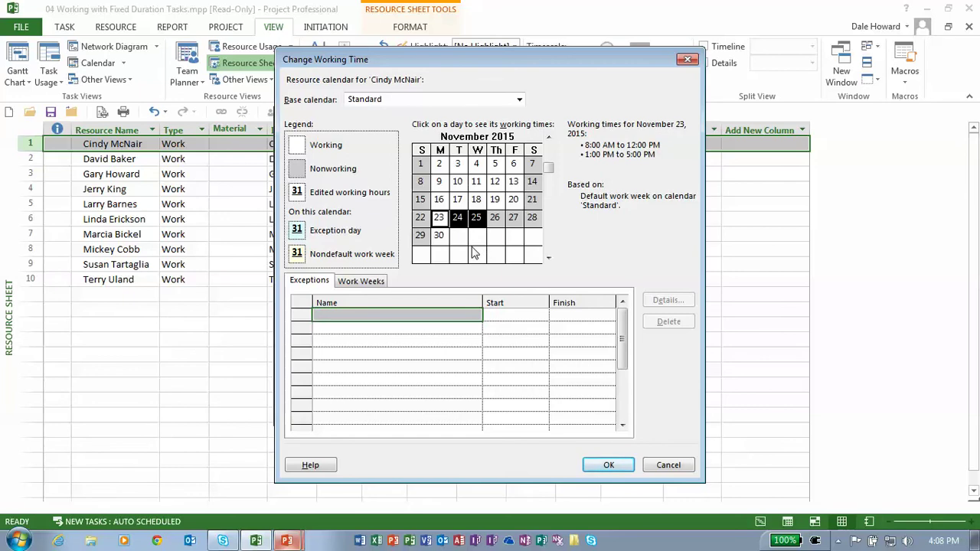
click(438, 314)
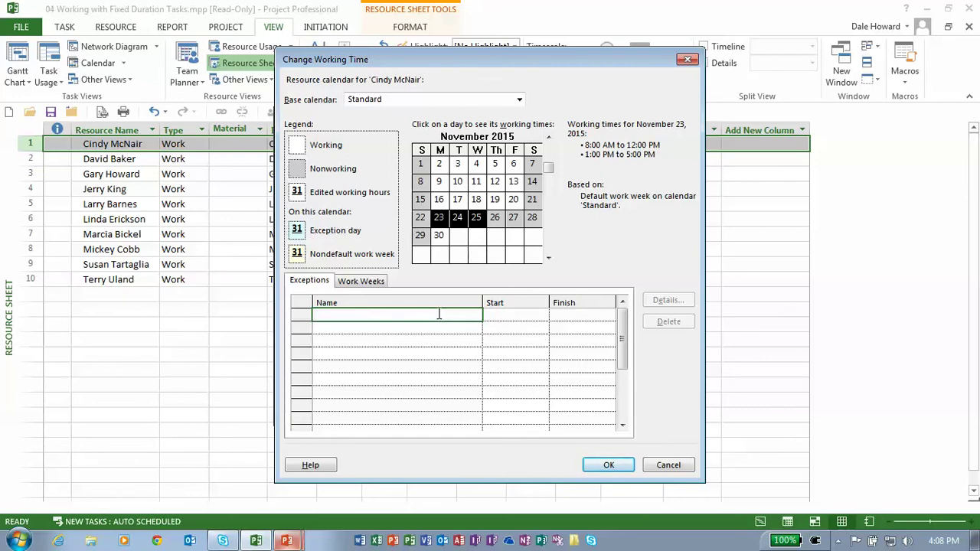
text(Vacation)
key(Return)
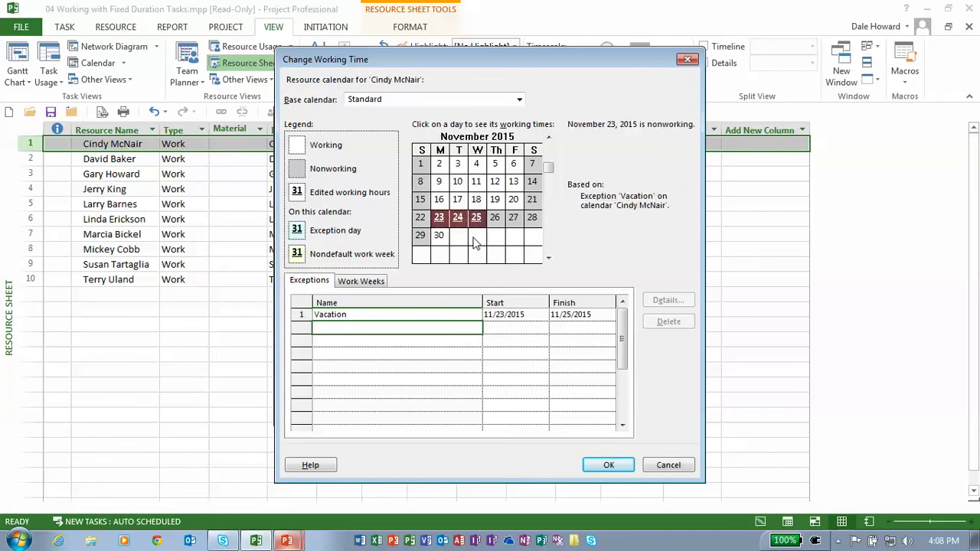
Step: Save the calendar change, accept the fixed-duration warning, and close Resource Information
mouse_move(476, 217)
click(609, 465)
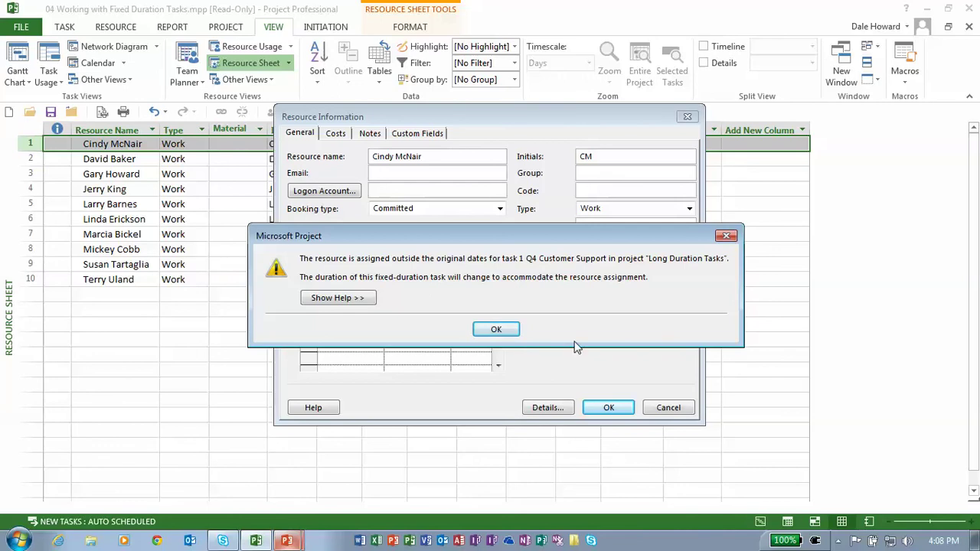
click(498, 331)
click(613, 408)
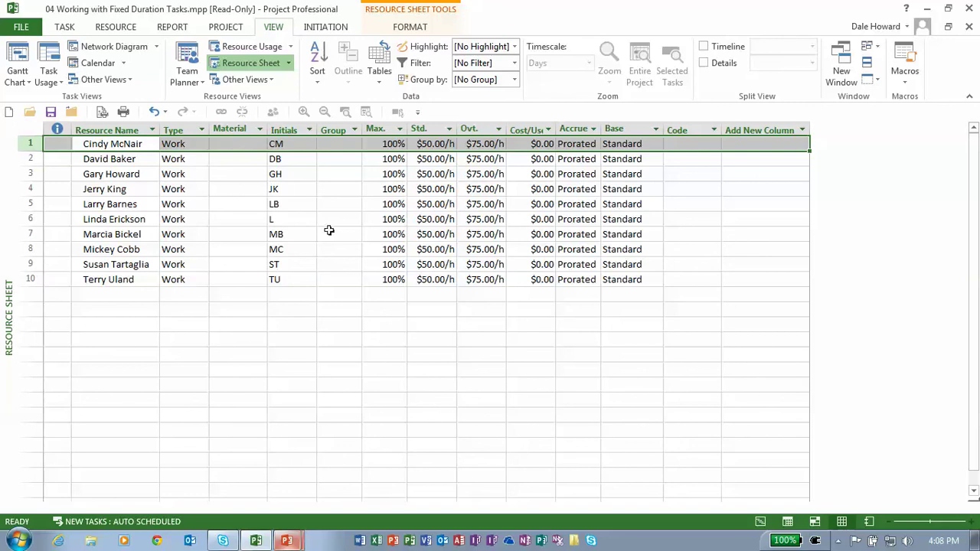
Step: Show Q4 Customer Support in Task Usage, scrolled to the Jan 3 '16 week
click(46, 54)
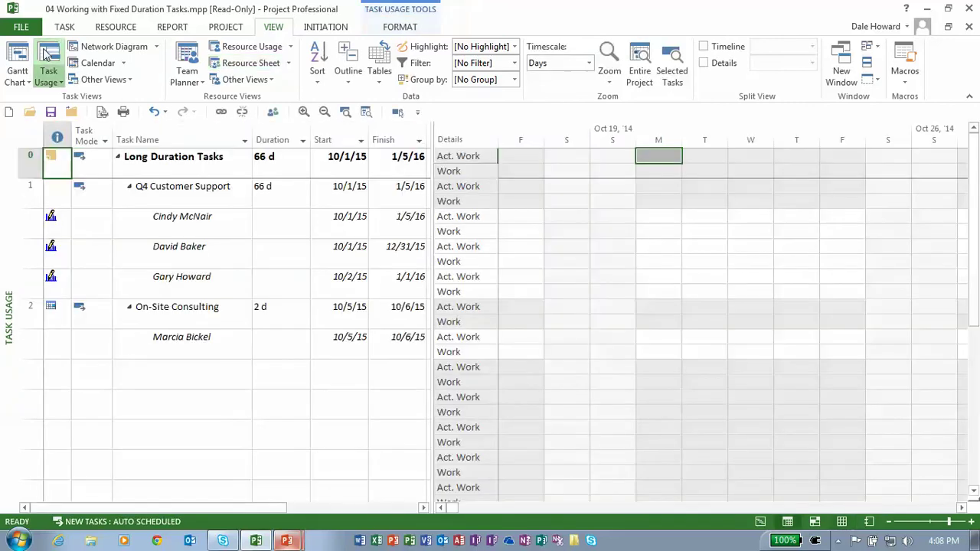
click(201, 189)
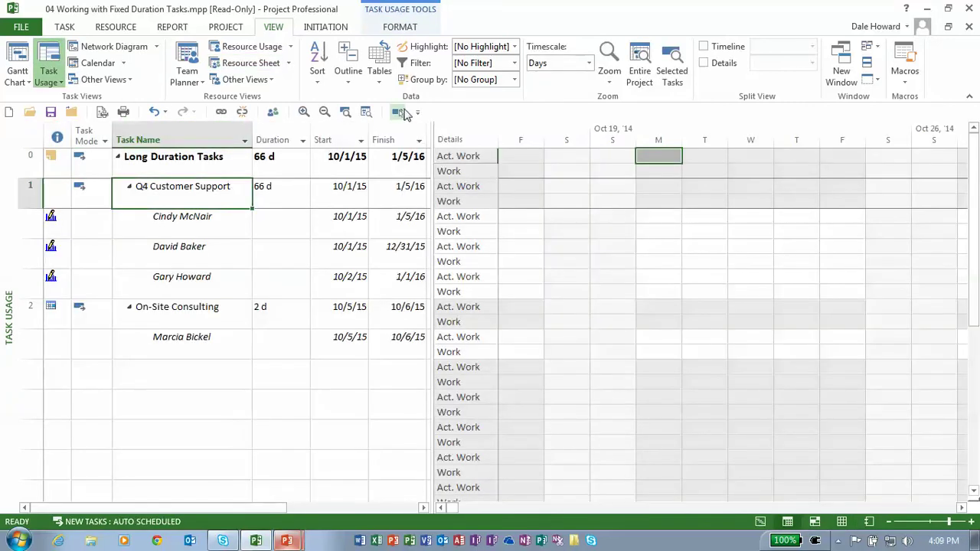
click(398, 112)
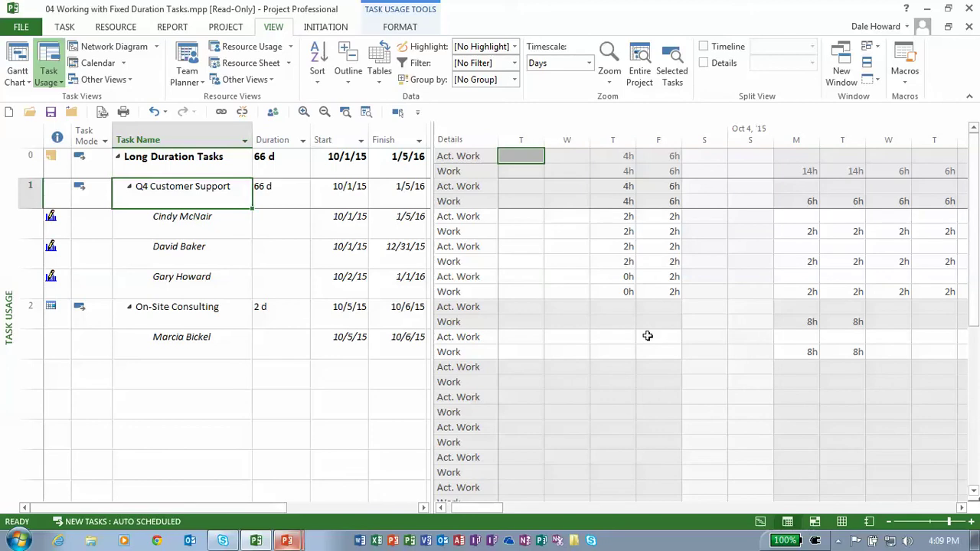
click(935, 510)
click(933, 508)
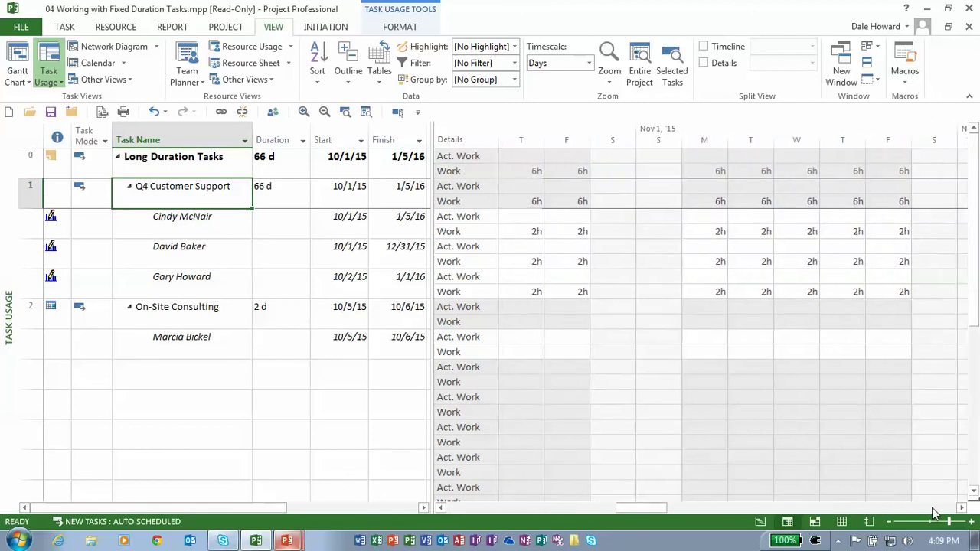
click(932, 508)
click(932, 508)
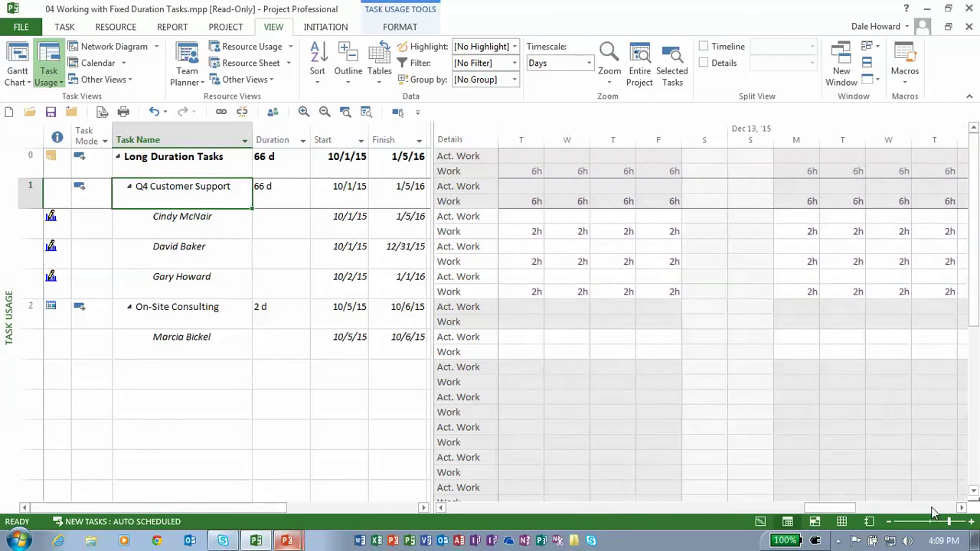
click(932, 508)
click(958, 507)
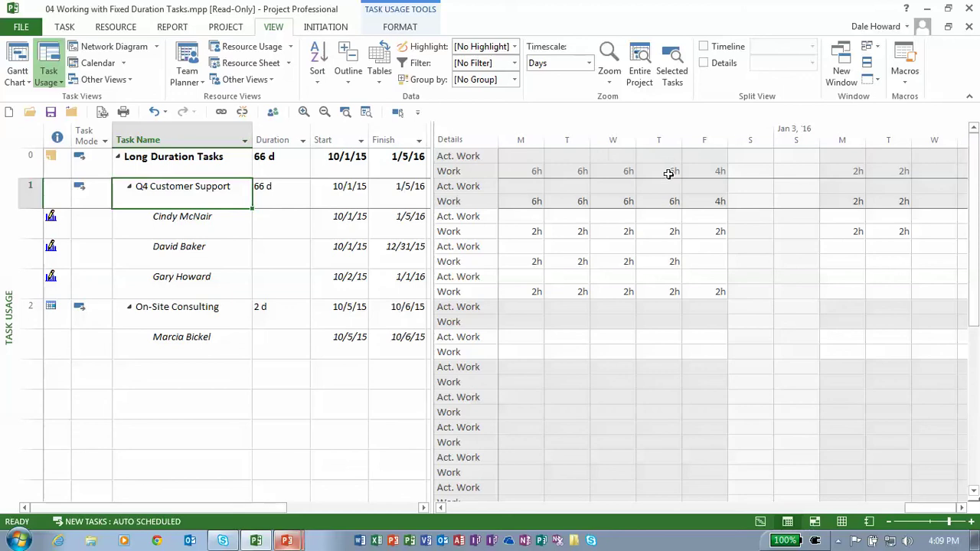
Step: Inspect each resource's final work days, with the first resource's work running into January
click(666, 262)
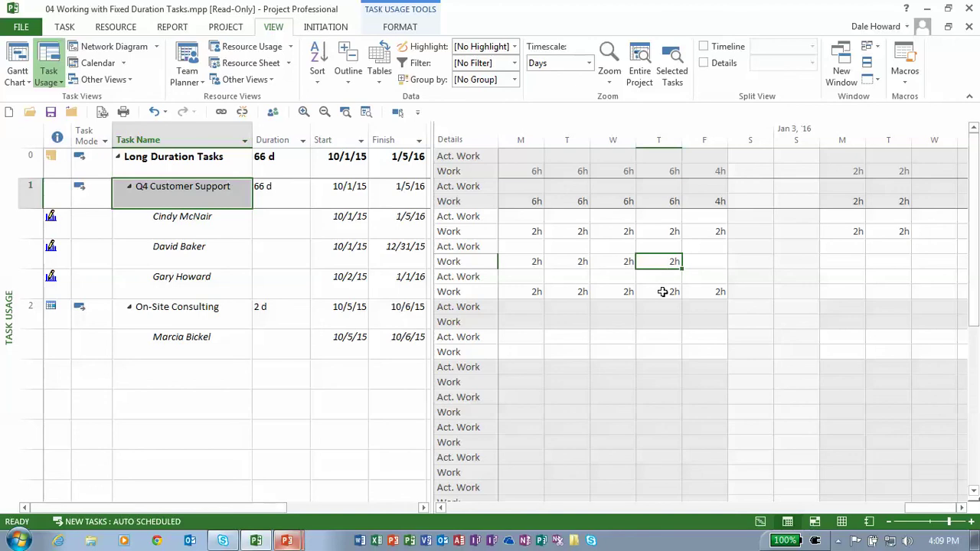
click(716, 293)
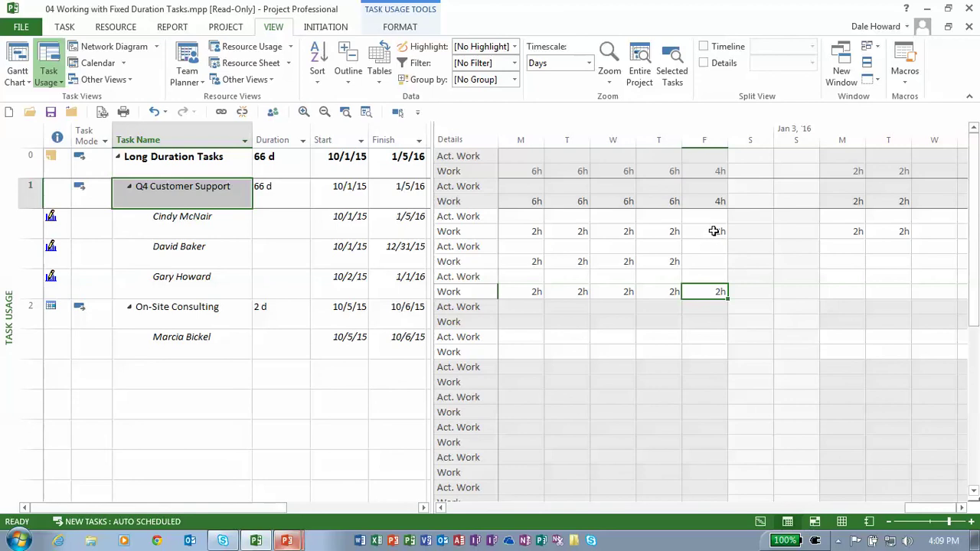
click(714, 231)
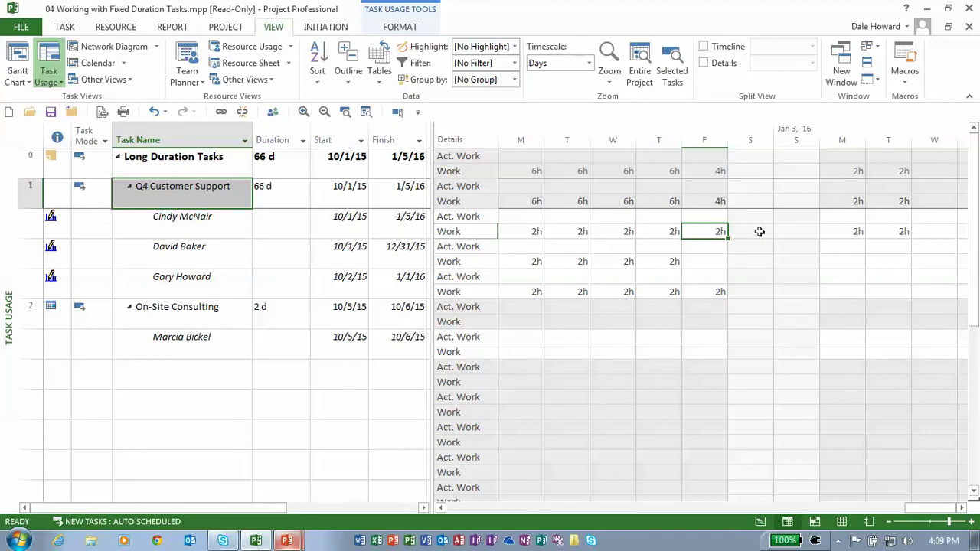
click(855, 230)
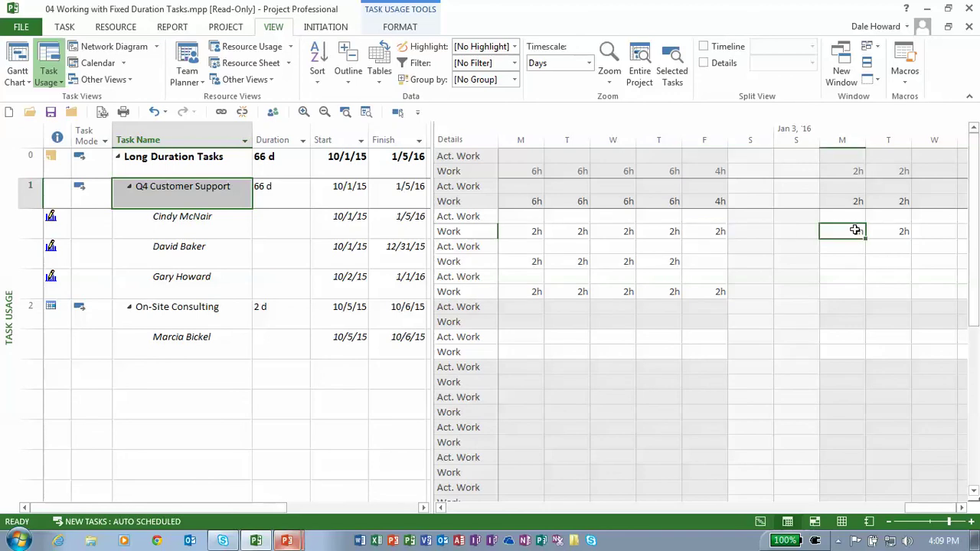
click(896, 232)
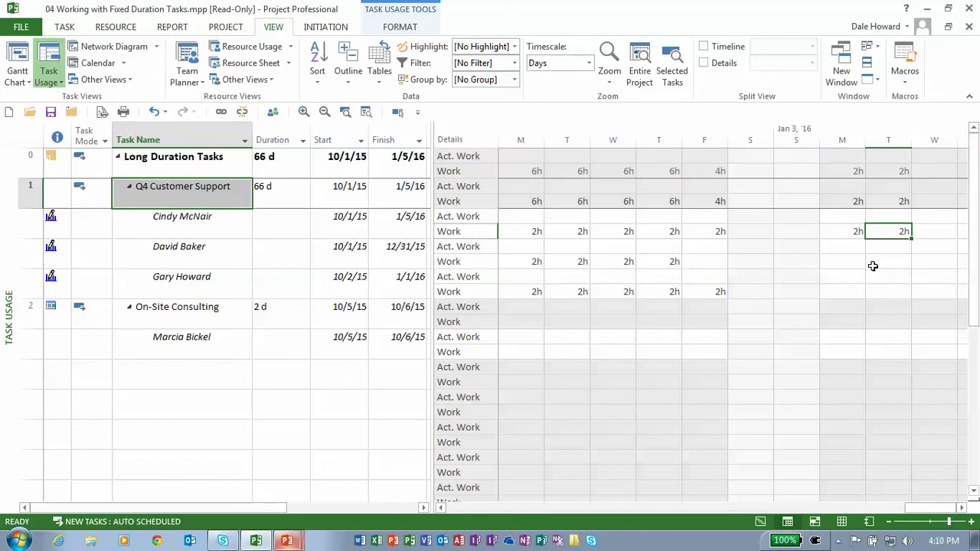
Step: Page the timescale back to the Oct 4 '15 week and select On-Site Consulting's Monday Act. Work cell
click(519, 510)
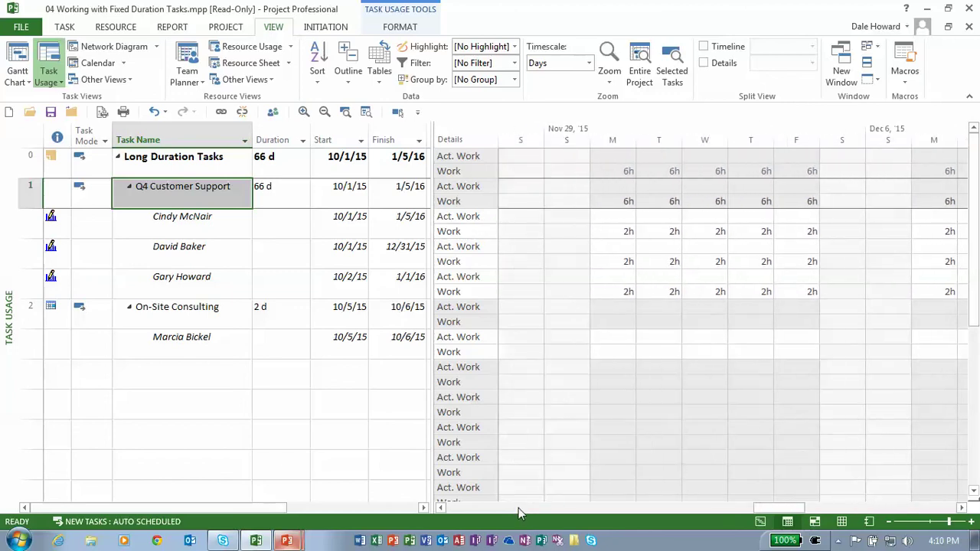
click(518, 510)
click(518, 510)
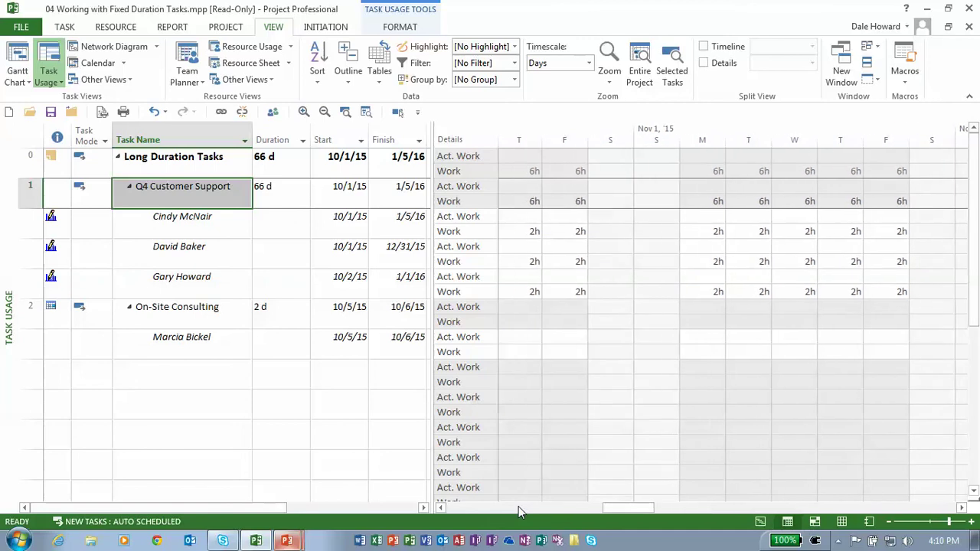
click(519, 510)
click(518, 510)
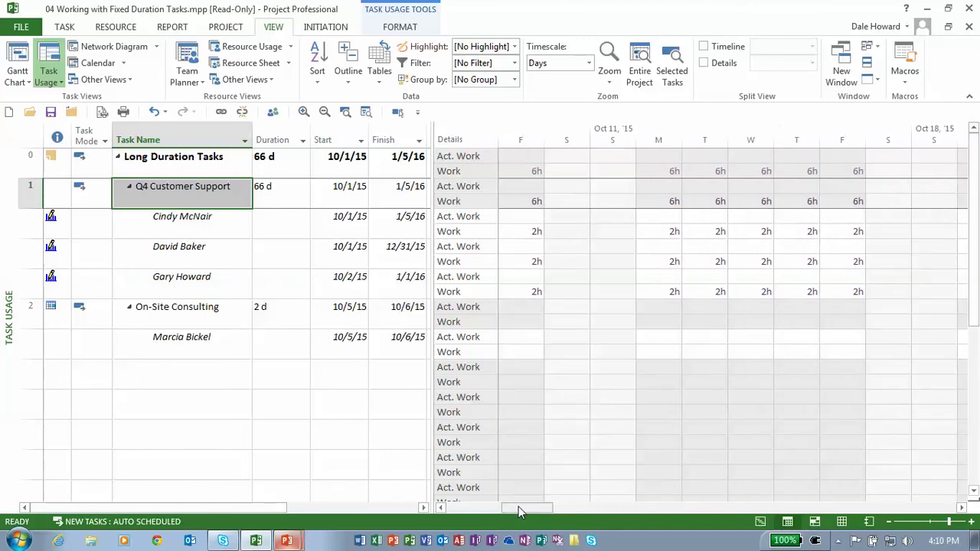
click(491, 507)
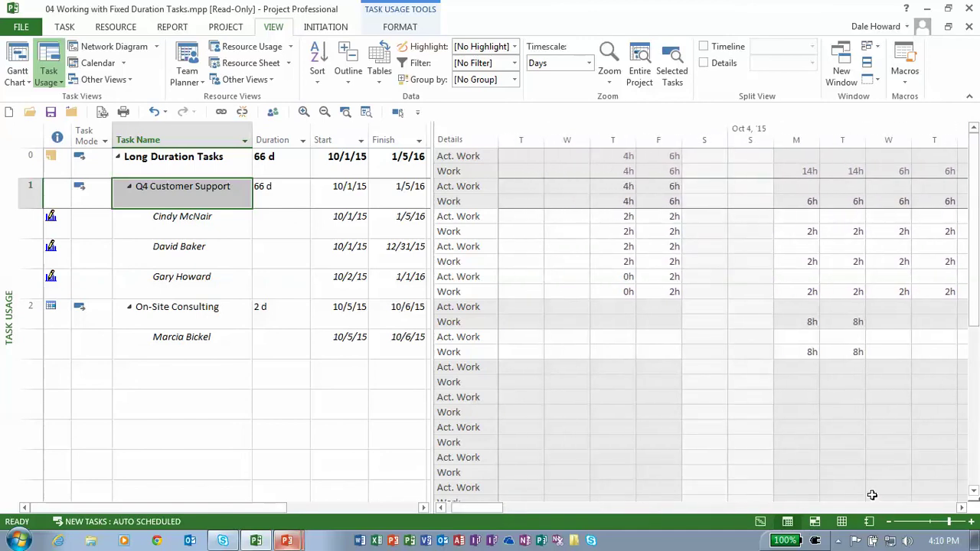
click(962, 508)
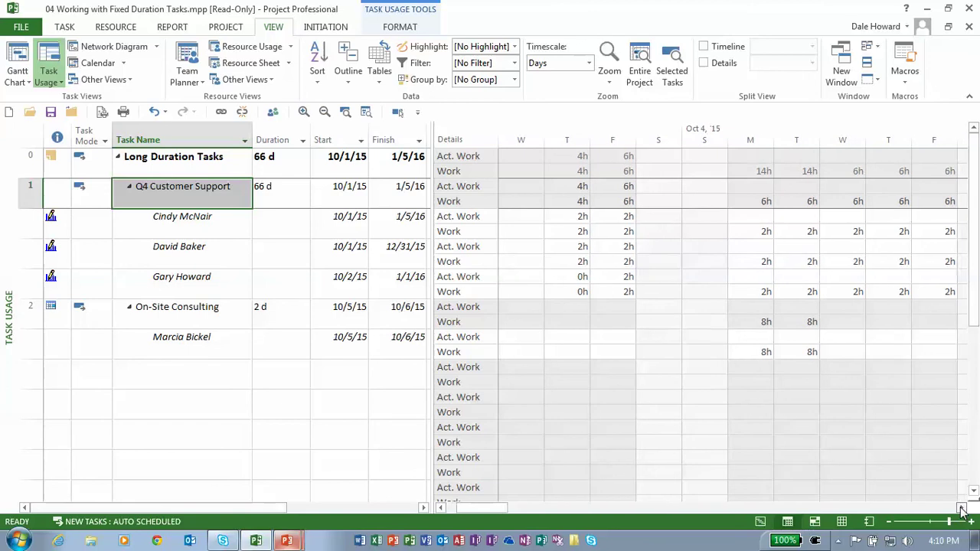
click(962, 509)
click(962, 508)
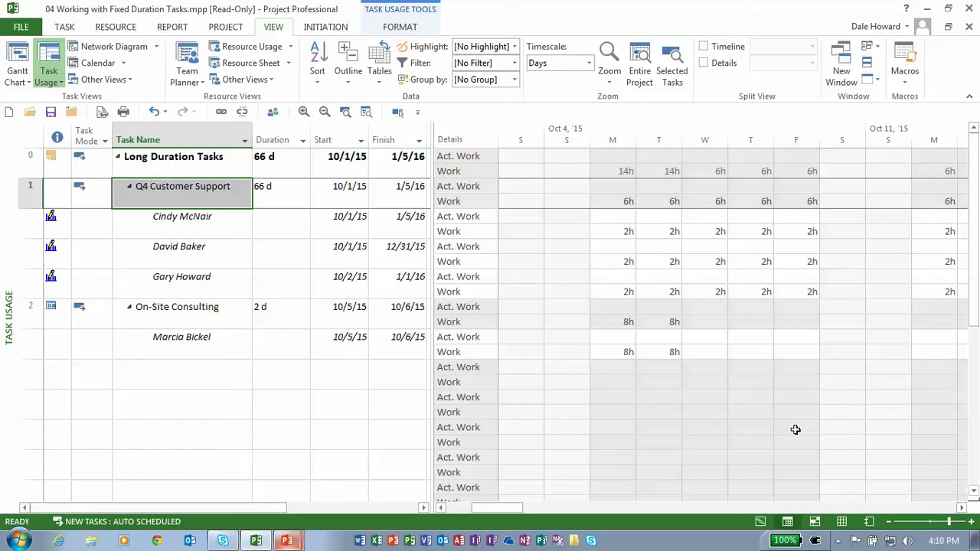
click(622, 338)
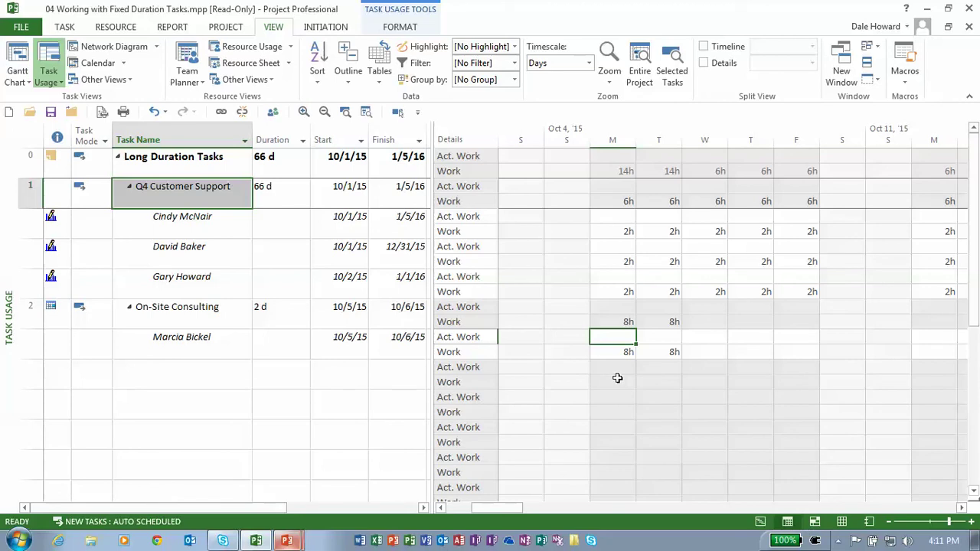
Step: Enter 8h actual work for Monday and Tuesday, then widen the table to show Remaining Work
text(8)
key(Tab)
key(F2)
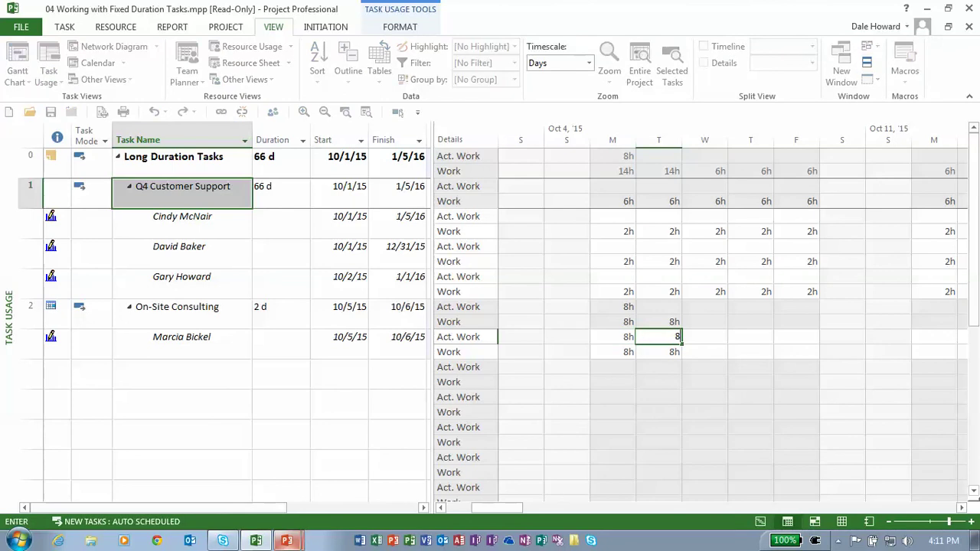
text(8)
key(Tab)
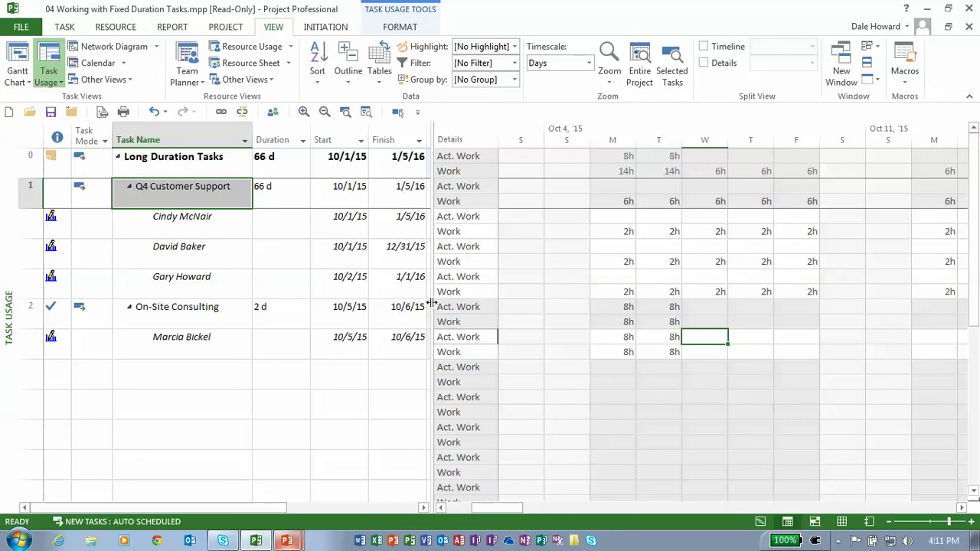
drag(433, 306, 498, 316)
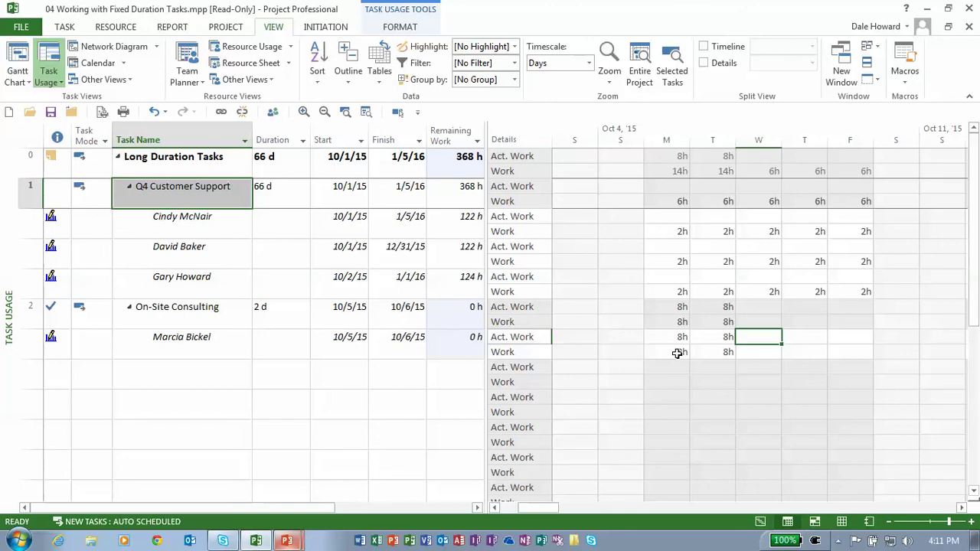
Step: Set the resource's Remaining Work to 8h and accept lengthening On-Site Consulting
click(457, 340)
text(8)
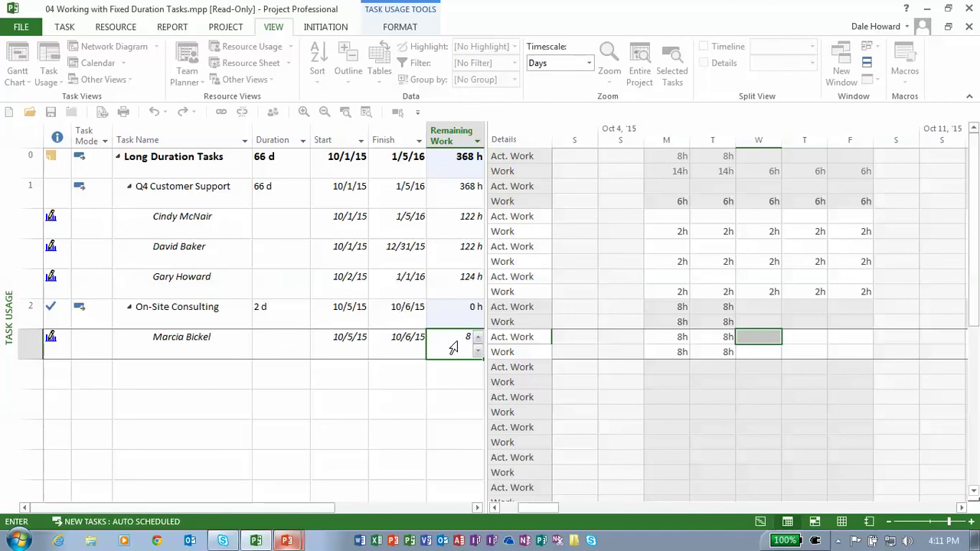
key(Return)
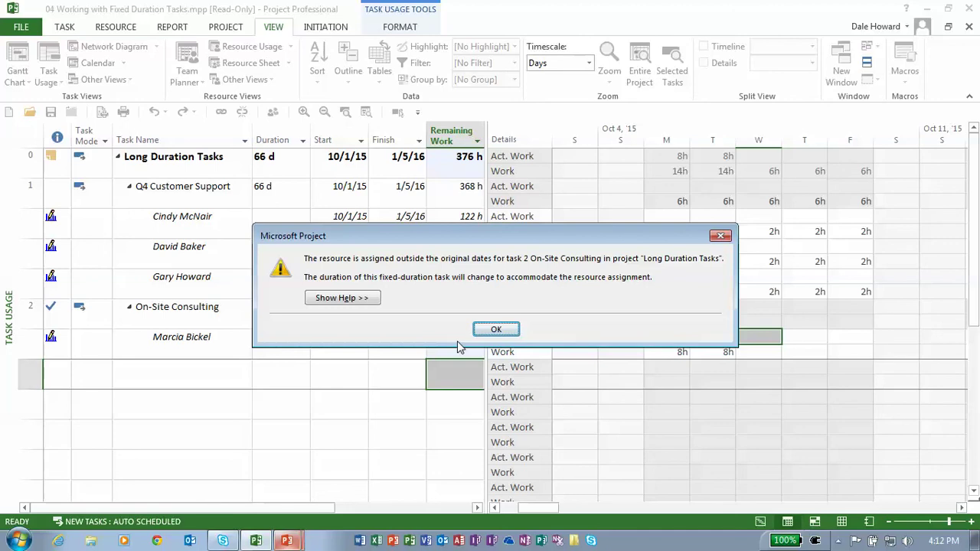
click(495, 329)
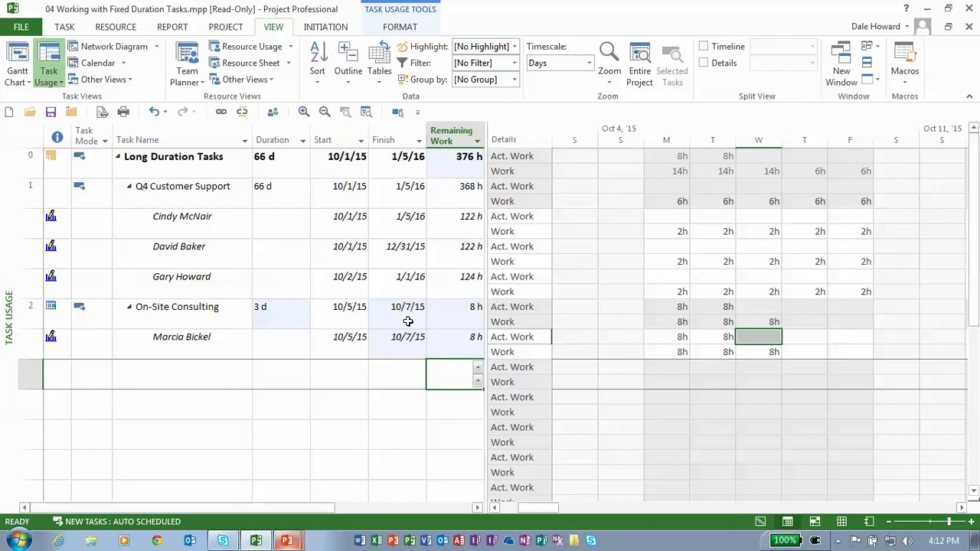
Step: Enter 8h of Wednesday actual work for On-Site Consulting's resource
click(768, 337)
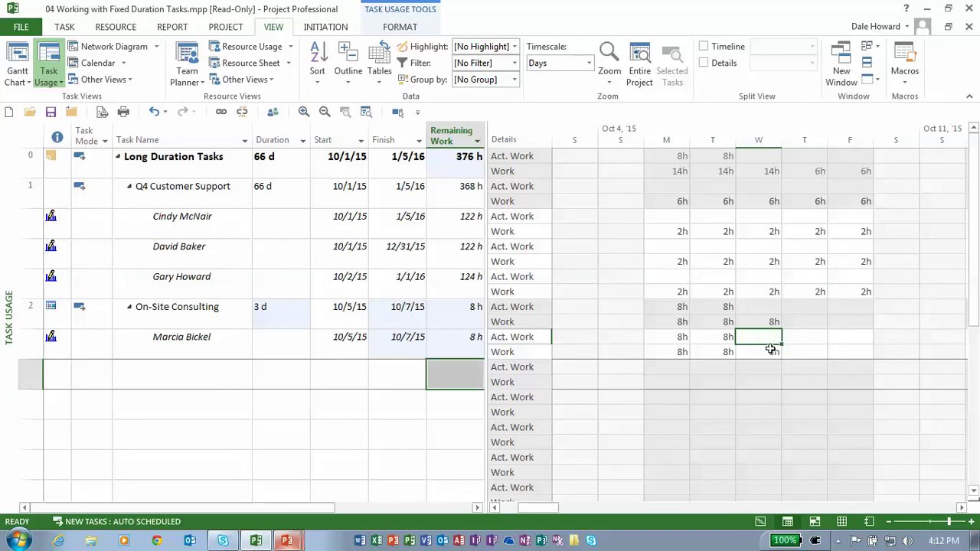
text(8h)
key(Tab)
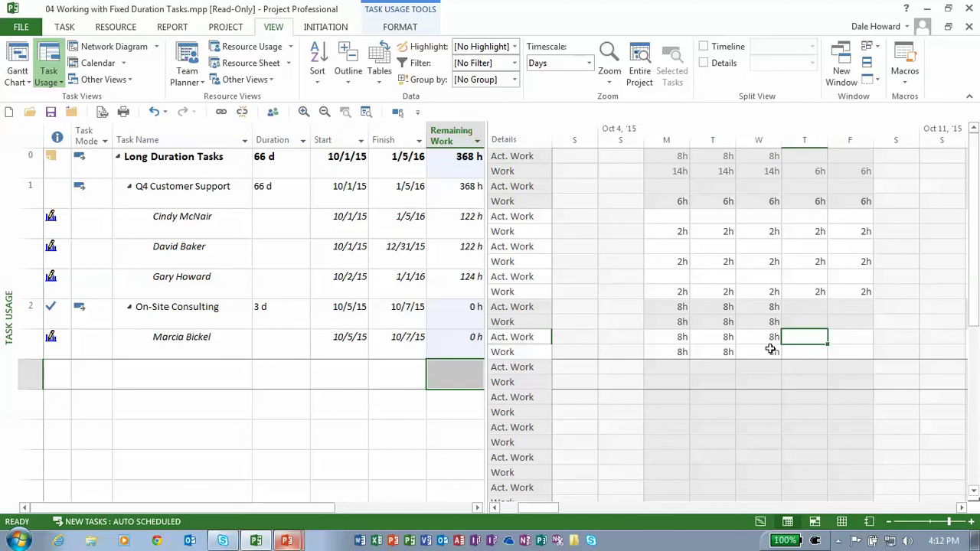
text(8)
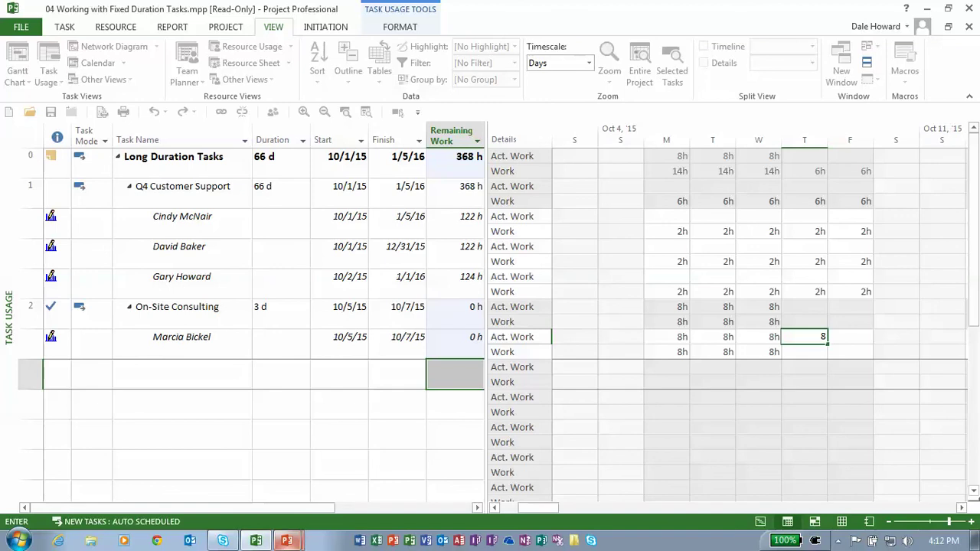
key(Return)
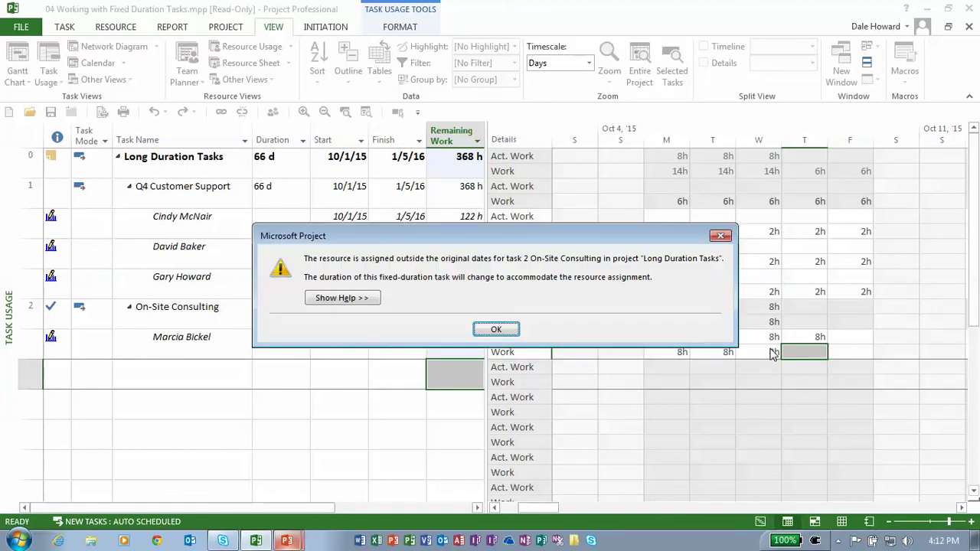
click(502, 327)
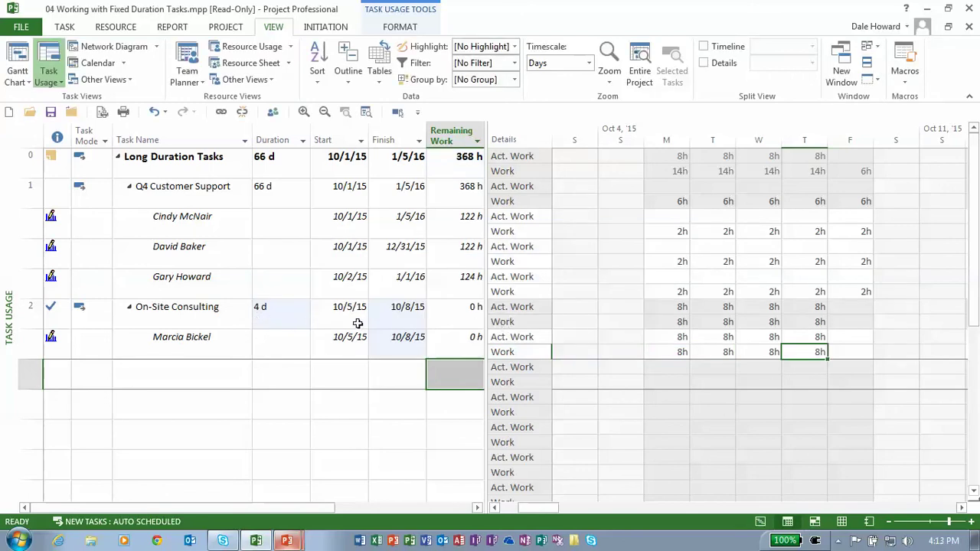